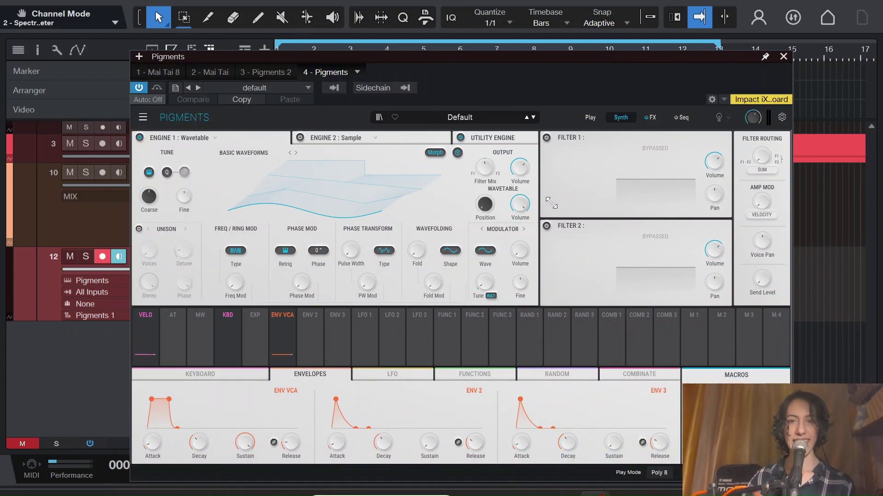
# Step: Open the Engine 2 page and switch on its Sample engine alongside Engine 1
pyautogui.moveTo(530, 79); pyautogui.dragTo(503, 53)
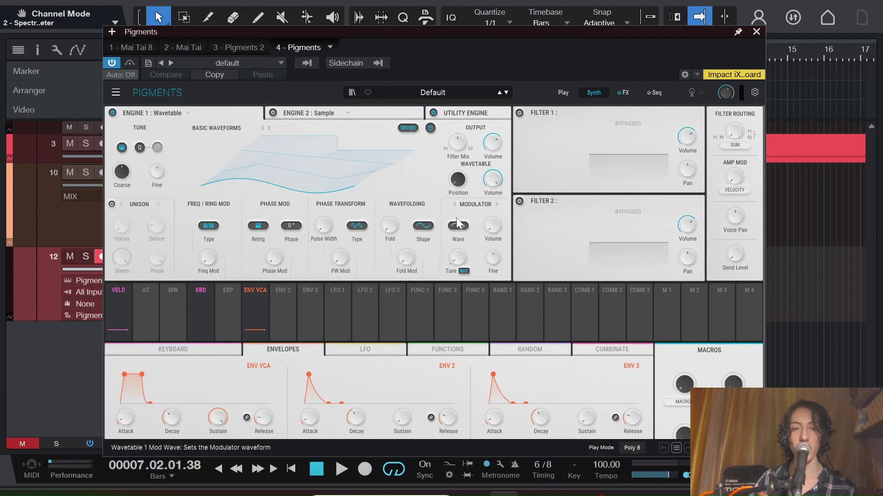
pyautogui.click(362, 110)
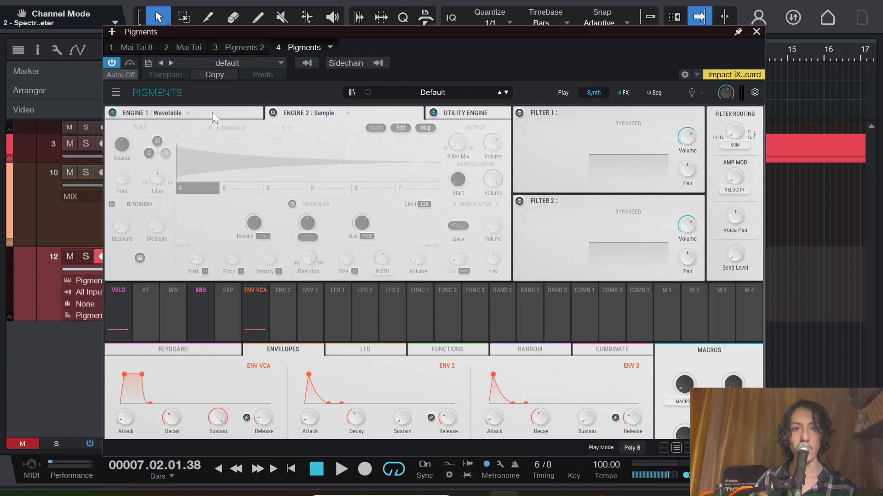
pyautogui.click(273, 112)
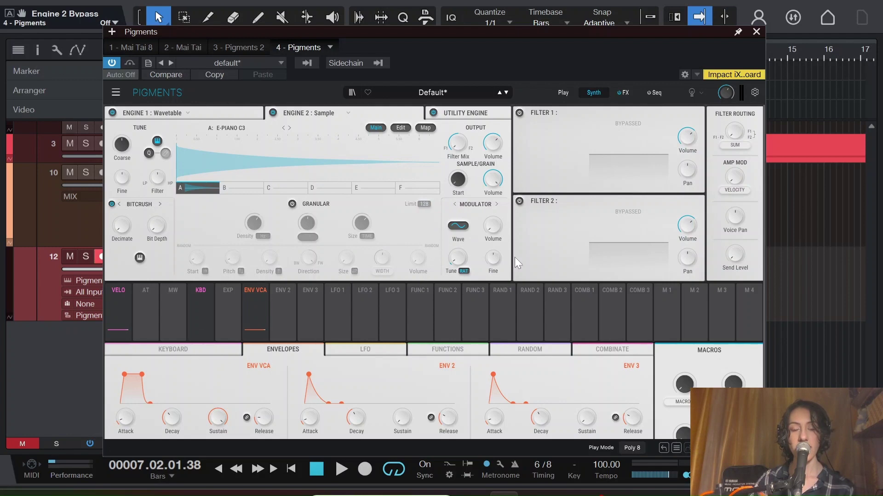
# Step: Look through the Engine 1, Engine 2 and Utility Engine pages and the crossmod source choices of Engine 2's modulator
pyautogui.click(226, 114)
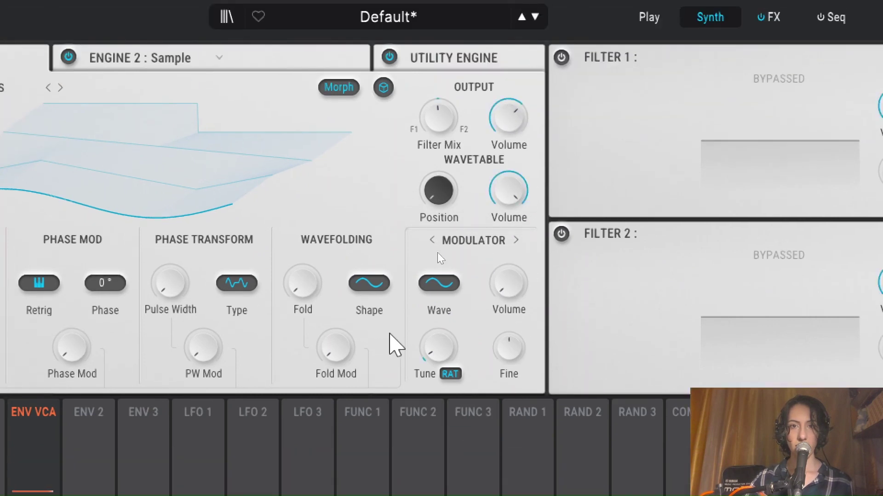
pyautogui.click(259, 55)
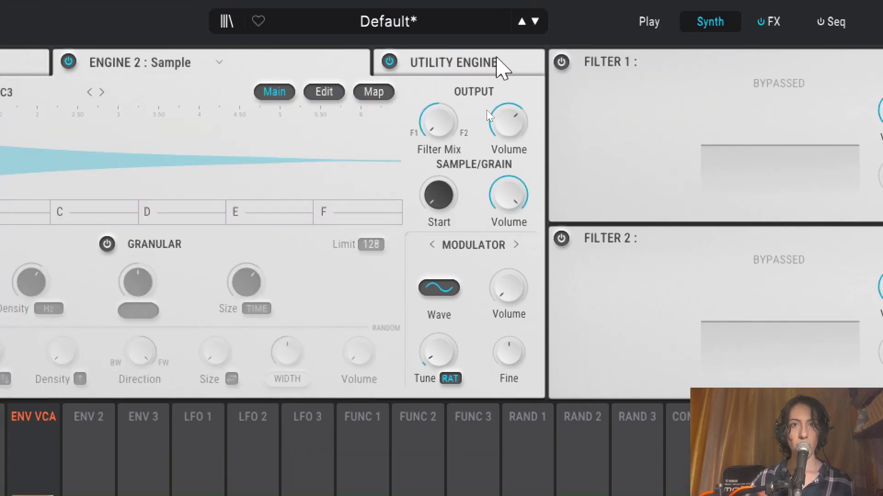
pyautogui.click(497, 64)
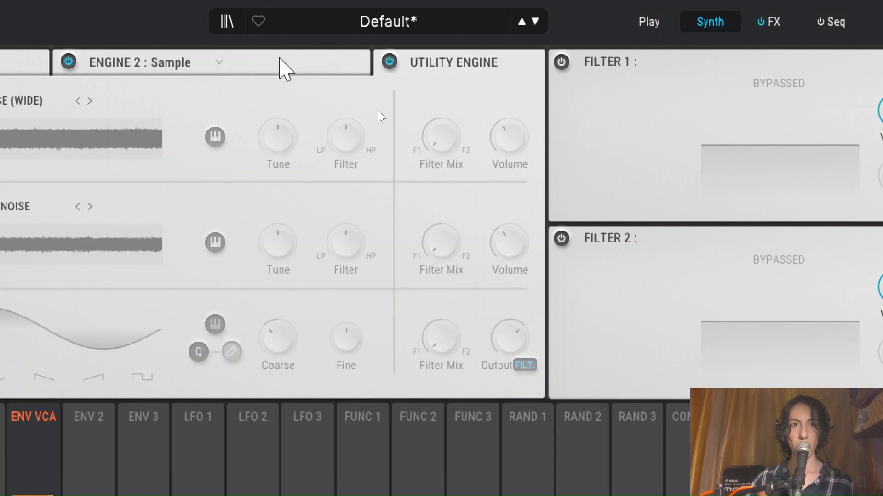
pyautogui.click(281, 64)
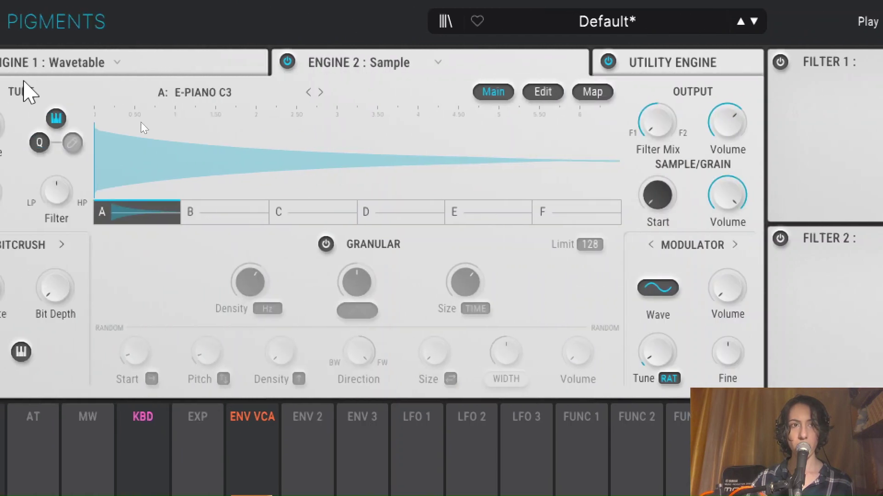
pyautogui.click(164, 64)
pyautogui.click(552, 64)
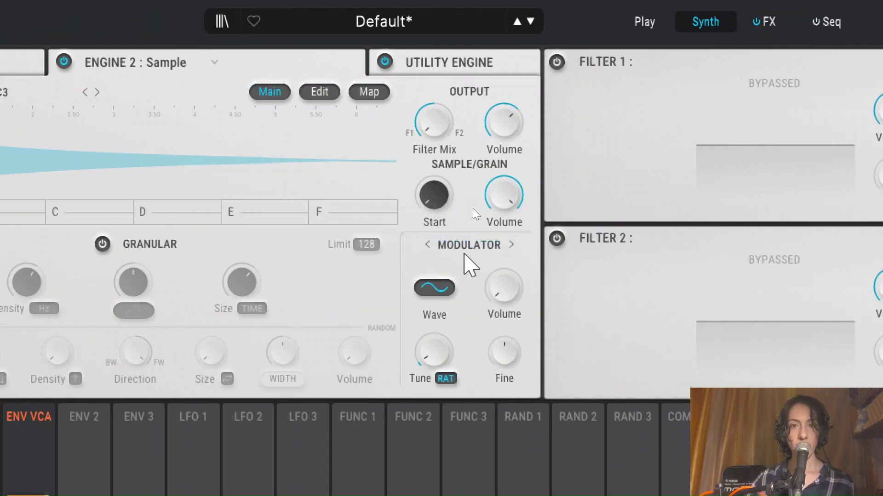
pyautogui.click(461, 247)
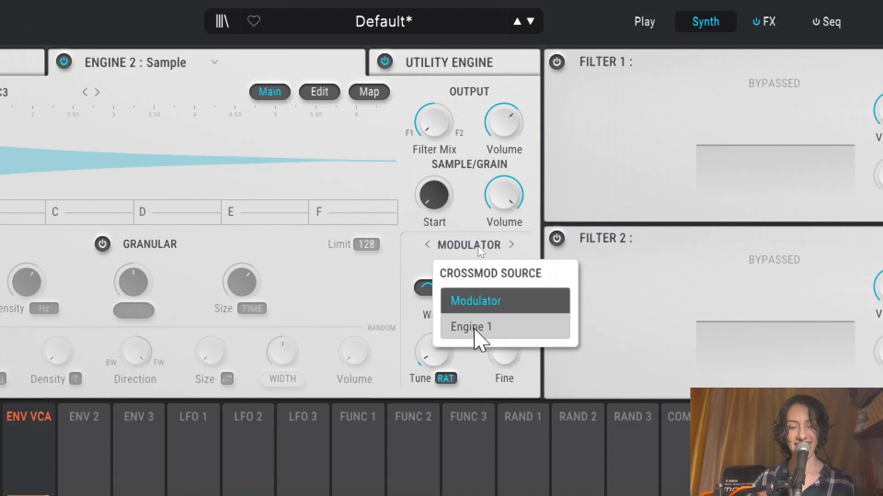
pyautogui.click(473, 327)
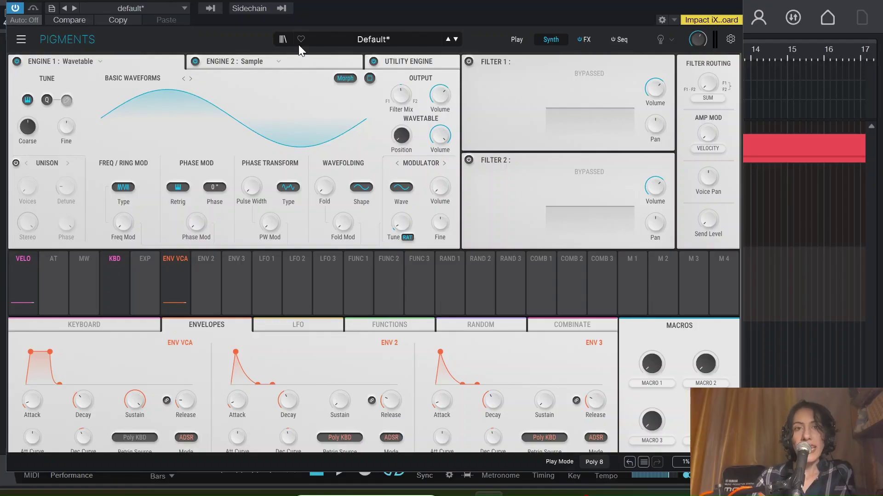
# Step: Compare the Sample and Wavetable engine pages, and enlarge the plug-in window to fit the full envelope section
pyautogui.click(289, 60)
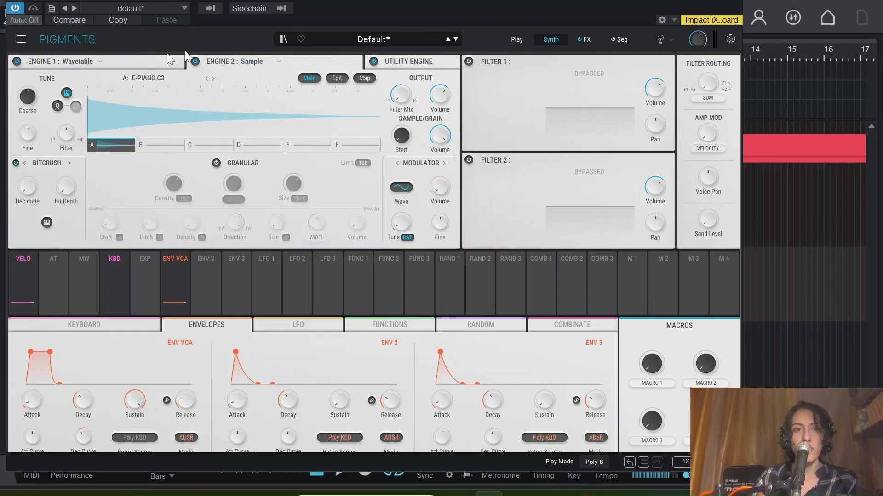
pyautogui.click(149, 63)
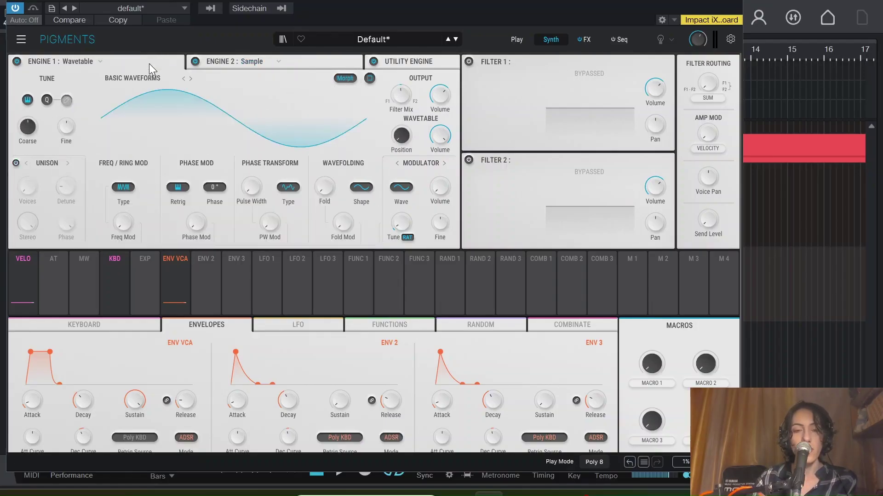
pyautogui.click(302, 62)
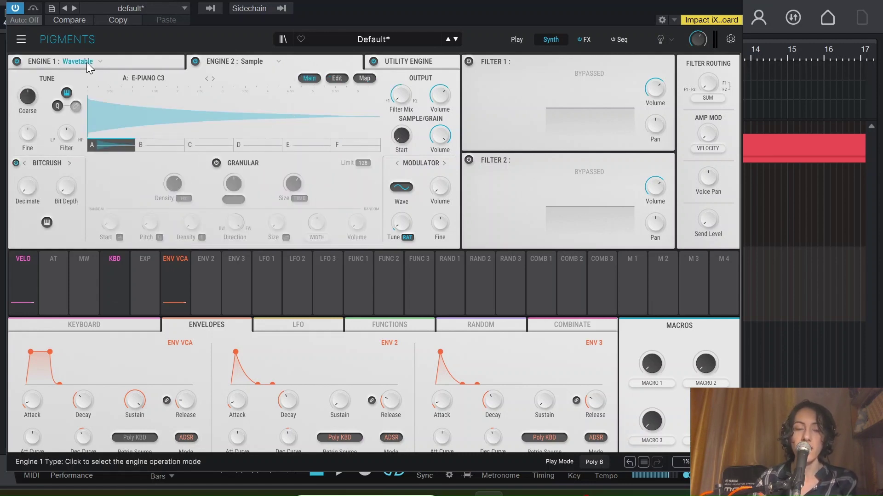
pyautogui.click(133, 62)
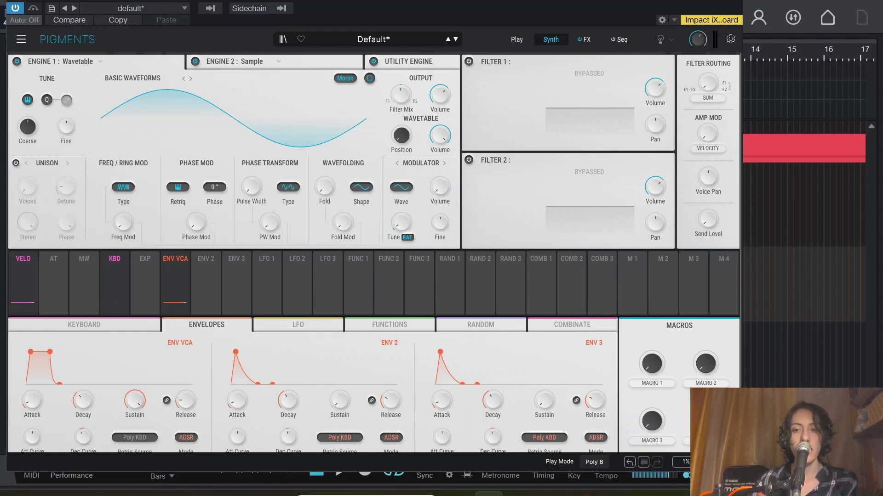
pyautogui.moveTo(737, 467)
pyautogui.mouseDown()
pyautogui.moveTo(751, 476)
pyautogui.moveTo(739, 483)
pyautogui.mouseUp()
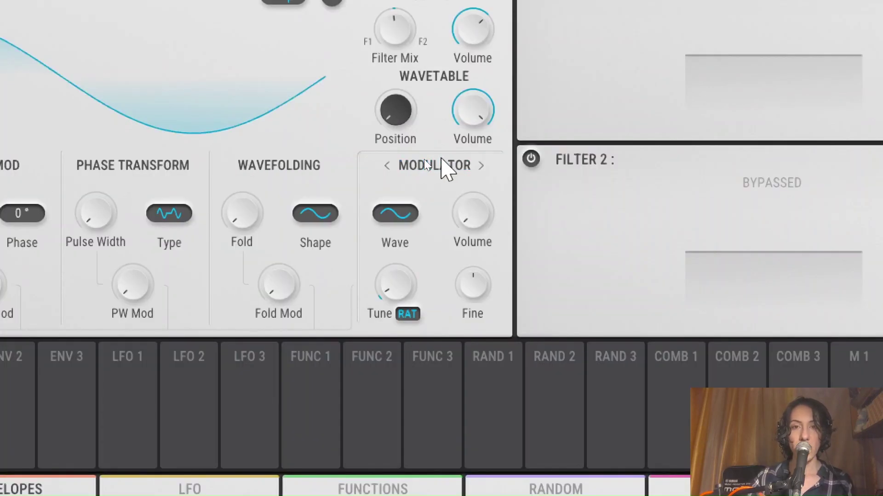
# Step: Review Engine 1's modulator source and wave options, and set its crossmod source to Engine 2
pyautogui.click(444, 169)
pyautogui.click(444, 168)
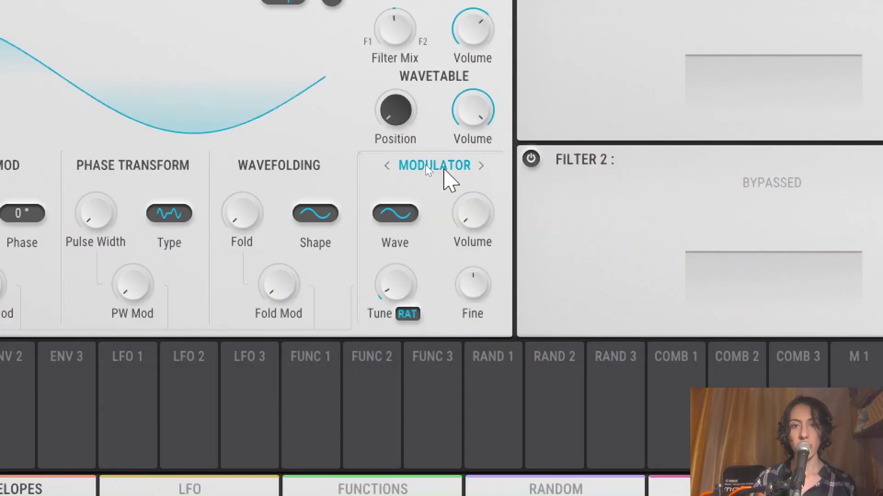
pyautogui.click(426, 168)
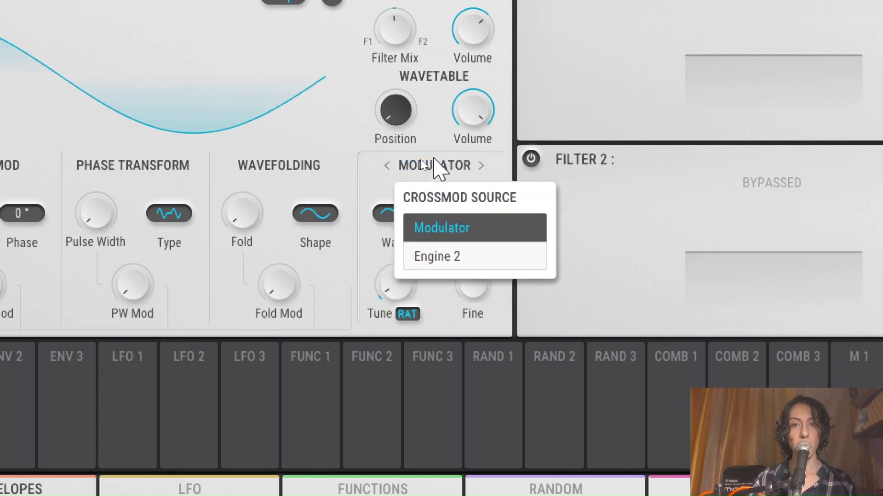
pyautogui.click(437, 228)
pyautogui.click(394, 214)
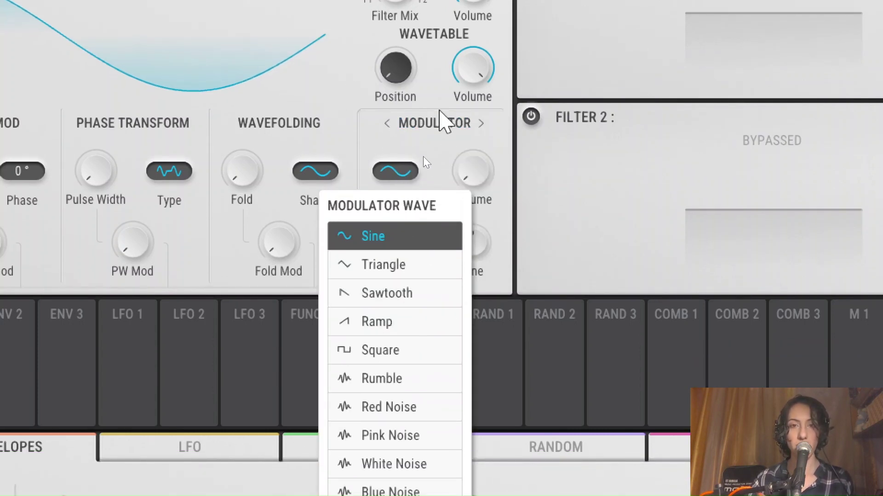
pyautogui.click(424, 166)
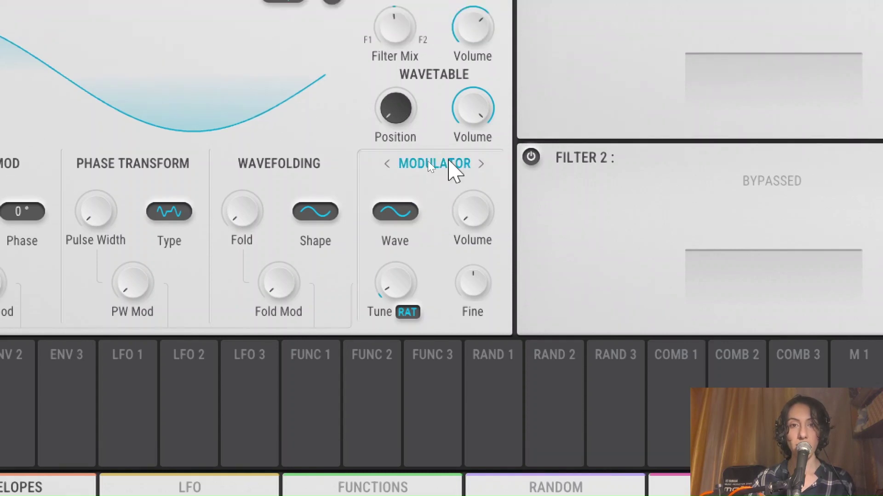
pyautogui.click(426, 163)
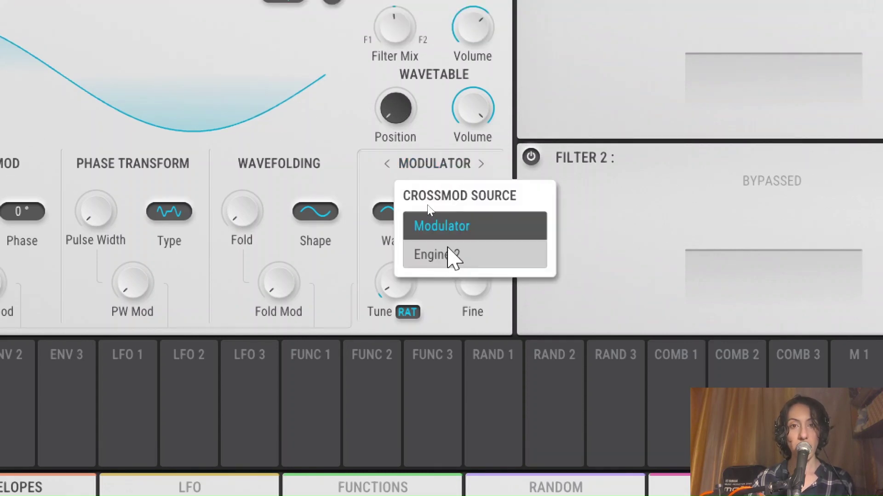
pyautogui.click(448, 254)
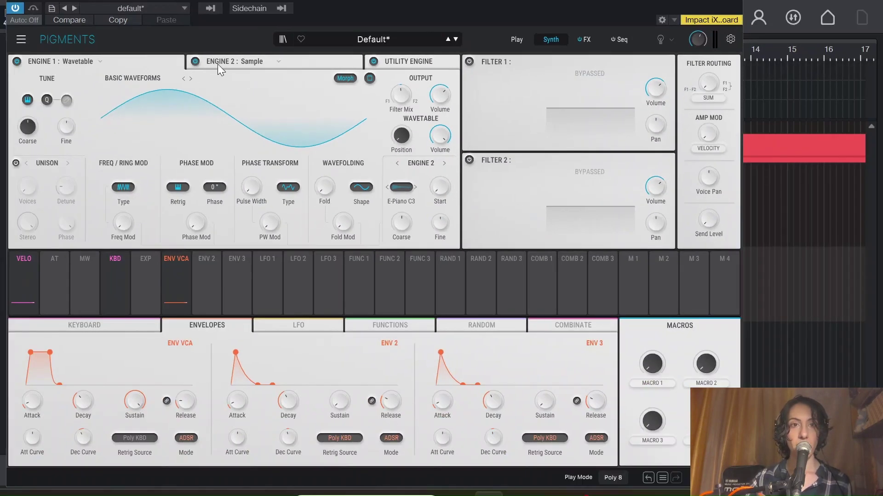
# Step: Compare the crossmod source section of Engine 2 with that of Engine 1
pyautogui.click(282, 62)
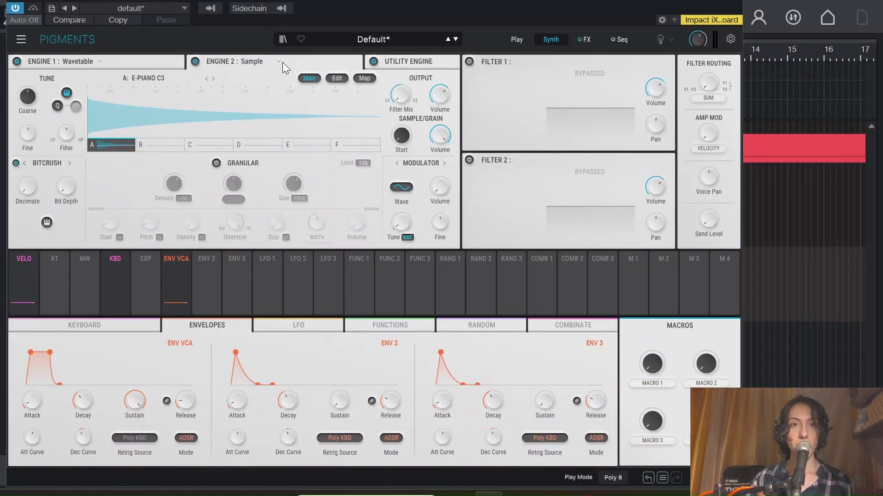
pyautogui.click(423, 164)
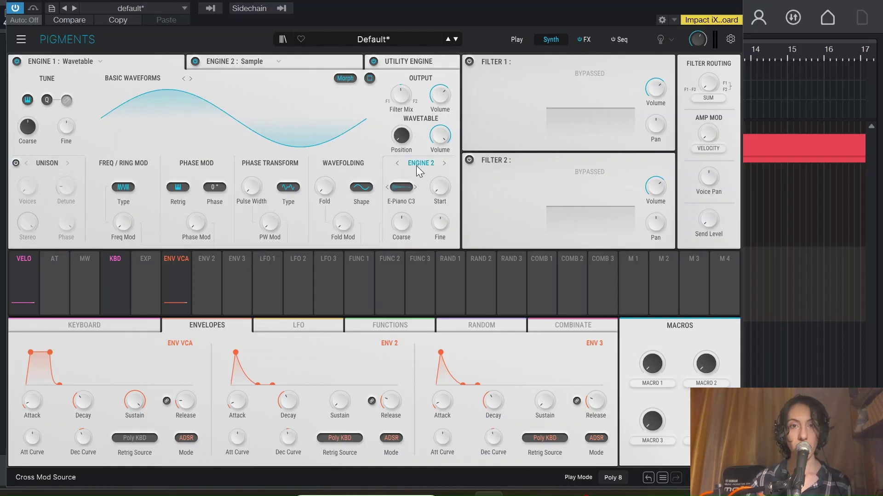
pyautogui.click(292, 60)
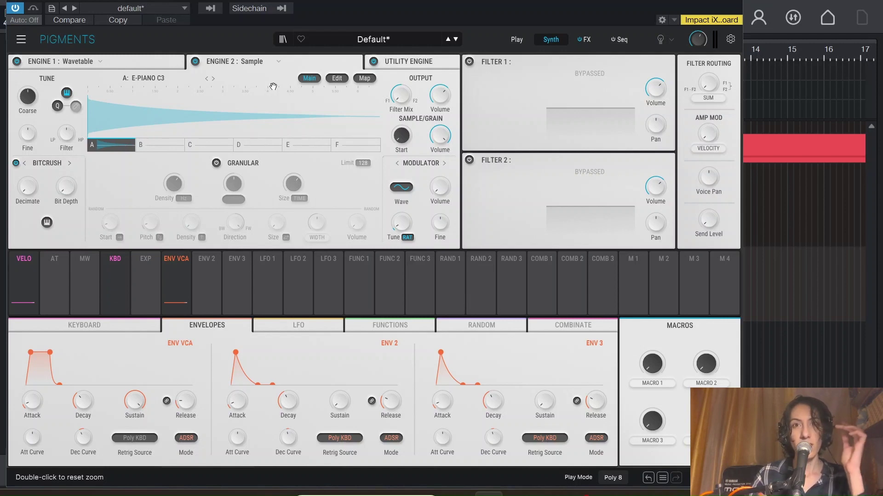
pyautogui.click(112, 67)
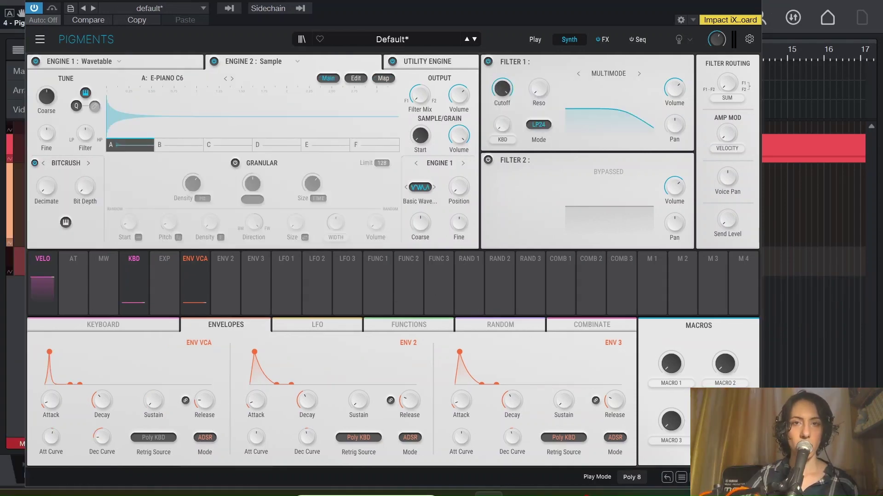
# Step: Examine the Engine 2 source controls inside Engine 1 and the Engine 1 source and tuning controls inside Engine 2
pyautogui.moveTo(432, 19); pyautogui.dragTo(410, 19)
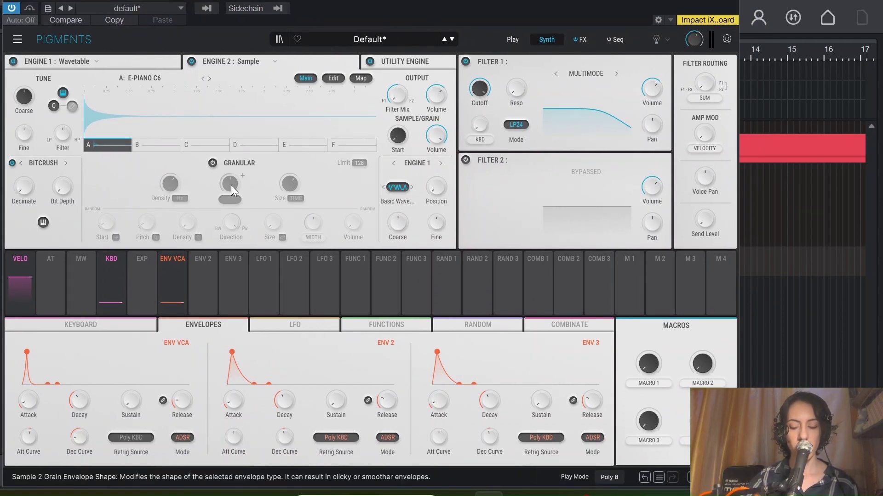
pyautogui.click(109, 62)
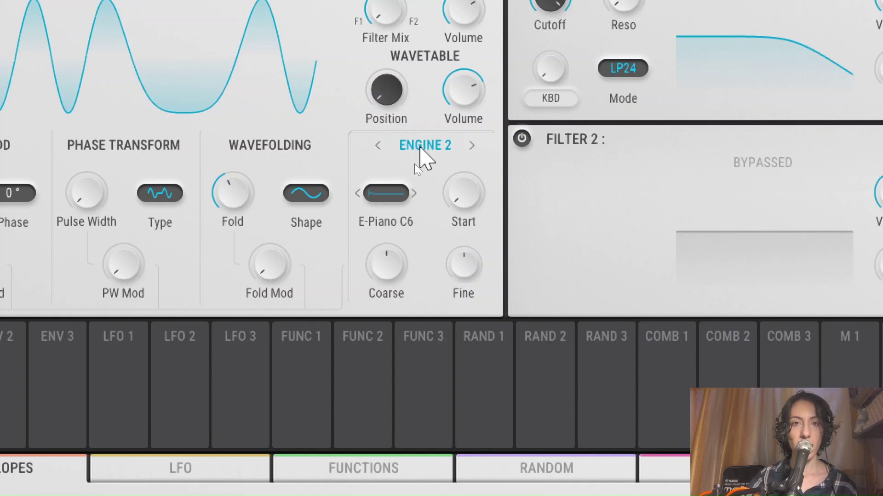
pyautogui.moveTo(367, 247)
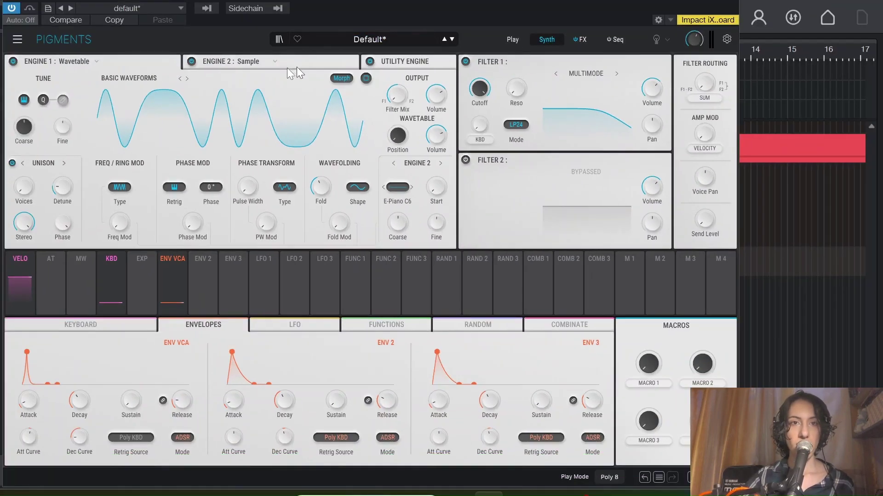
pyautogui.click(264, 60)
pyautogui.click(365, 106)
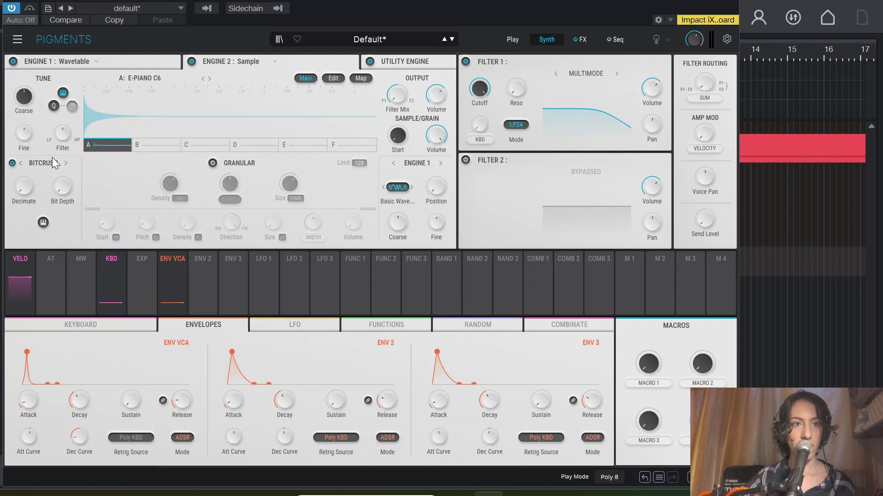
pyautogui.moveTo(23, 139)
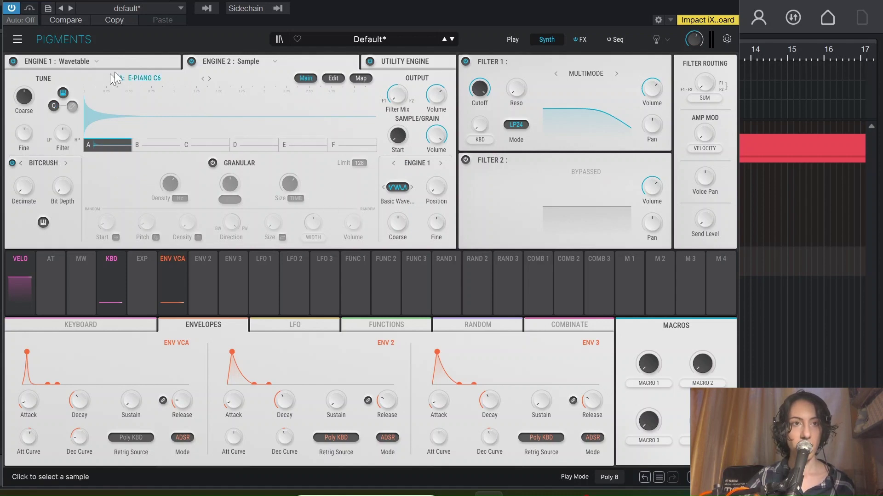
pyautogui.click(142, 56)
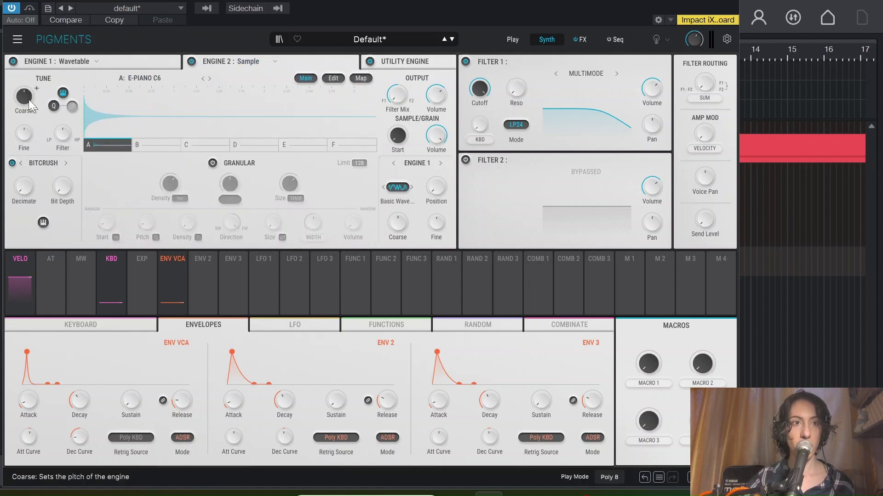
pyautogui.moveTo(35, 139)
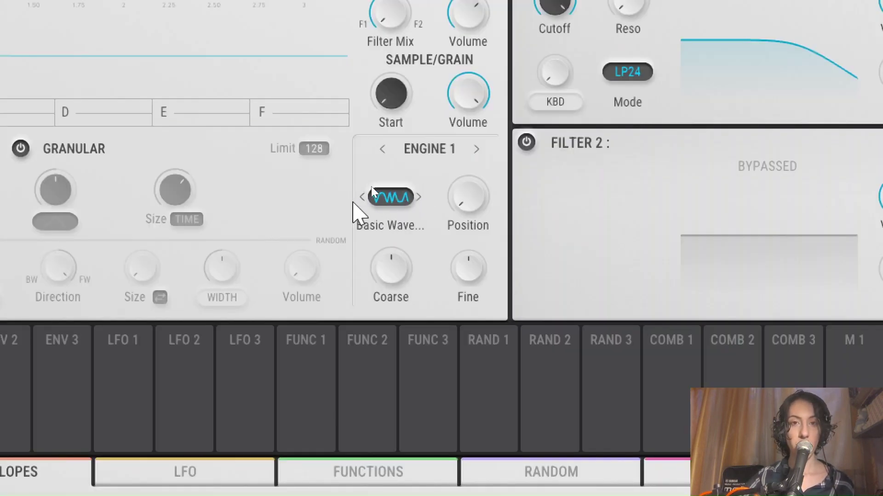
pyautogui.moveTo(465, 201)
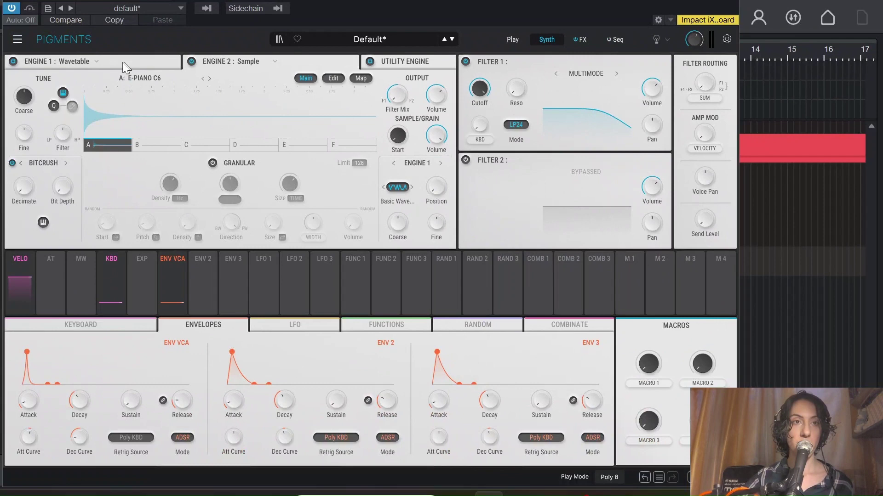
# Step: Return to the Engine 1 page and show the mixer console beside the synth
pyautogui.click(123, 64)
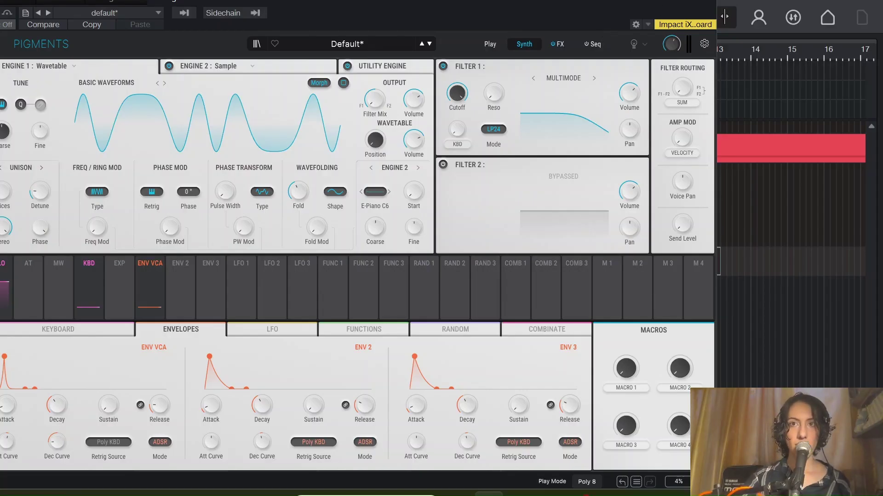
pyautogui.press('F3')
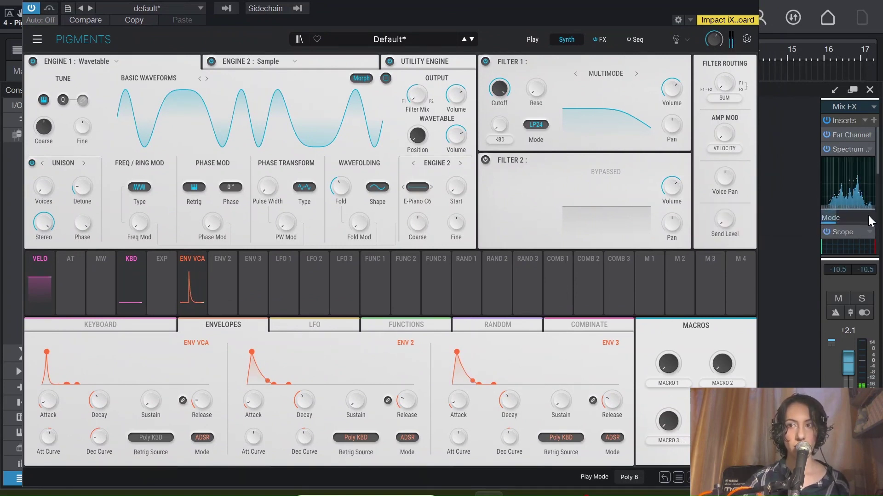
# Step: View the patch's frequency content in the Spectrum Meter and bring the synth window back to the front
pyautogui.click(847, 149)
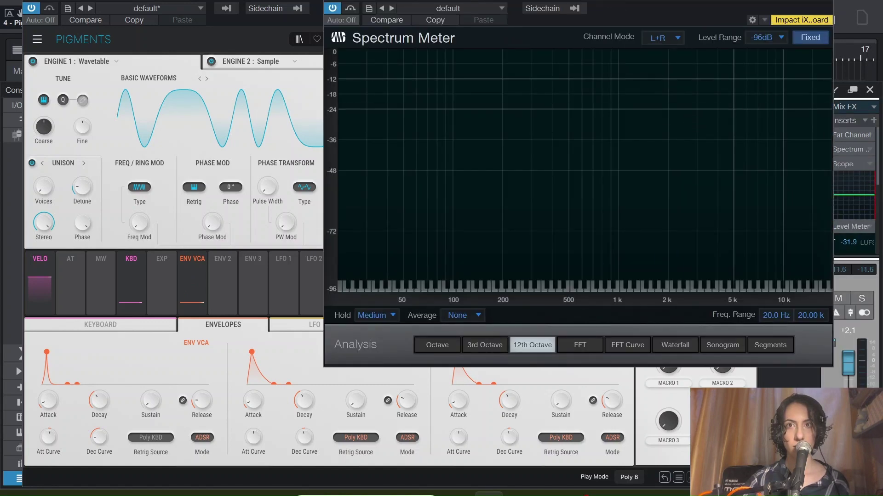
pyautogui.moveTo(483, 38); pyautogui.dragTo(456, 38)
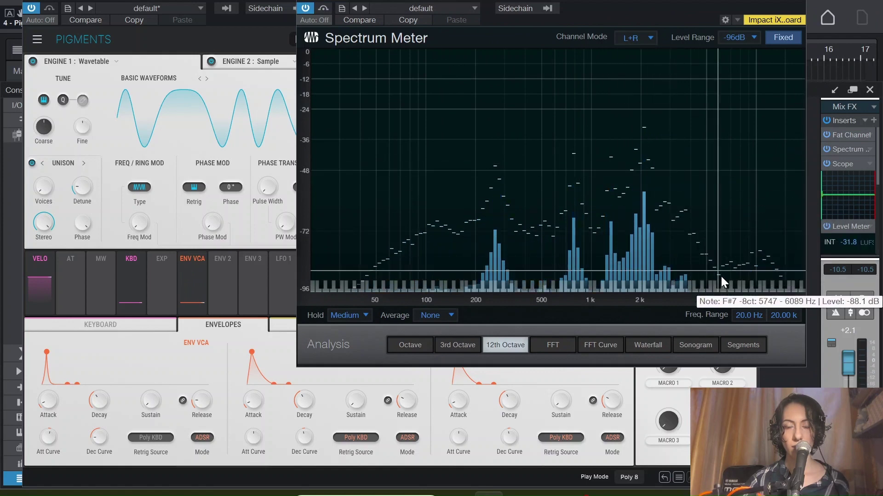
pyautogui.click(574, 242)
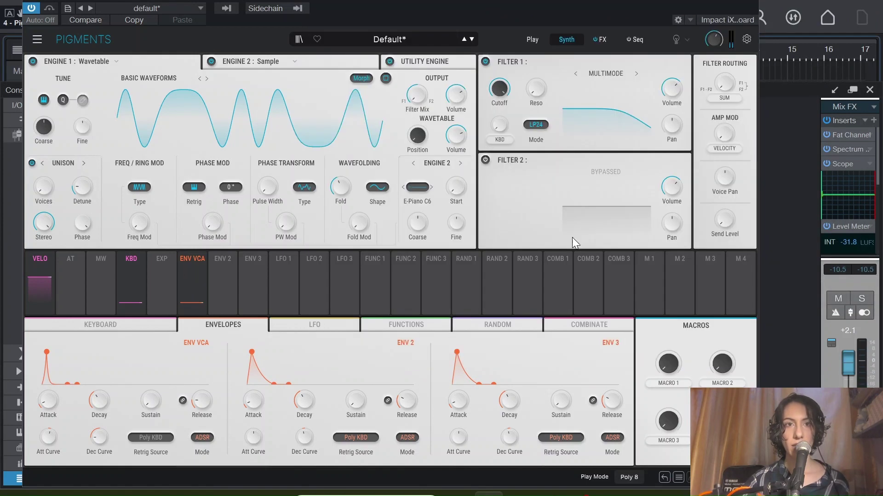
# Step: Load the Grand Piano C1 sample from the Piano & Keys category into Engine 2, then return to Engine 1
pyautogui.click(313, 66)
pyautogui.click(161, 78)
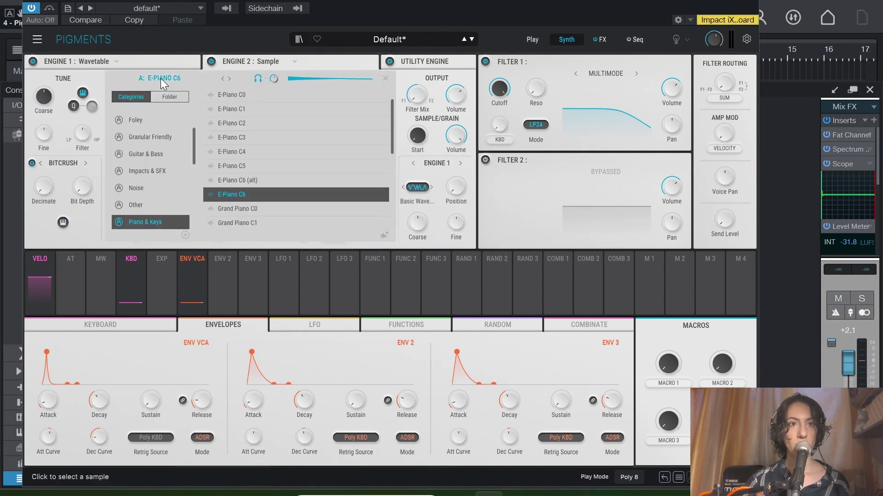
pyautogui.scroll(-3, 139, 216)
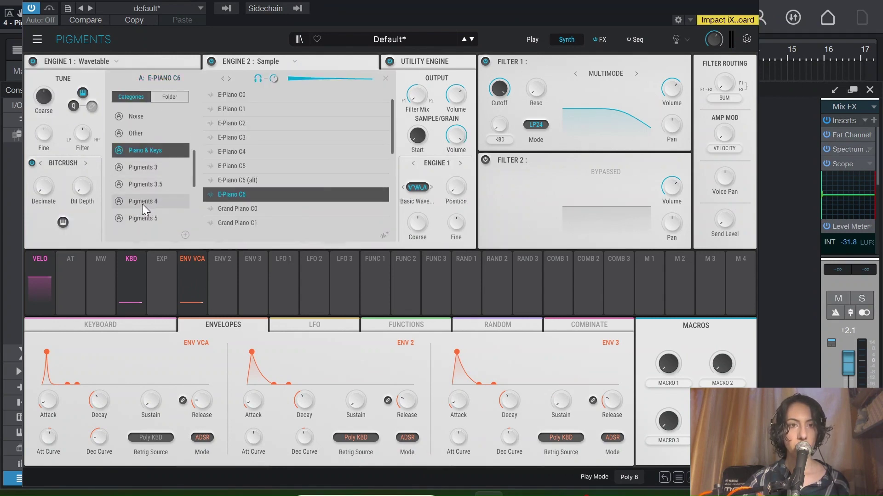
pyautogui.scroll(-4, 142, 204)
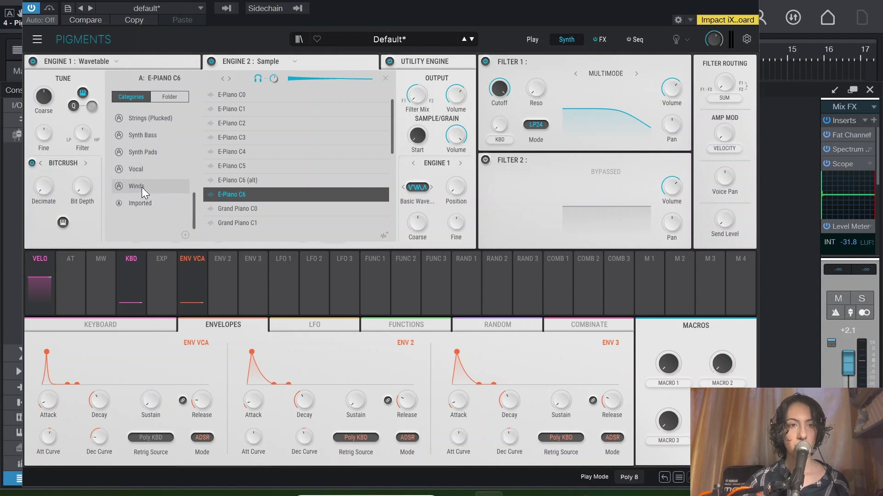
pyautogui.scroll(7, 146, 193)
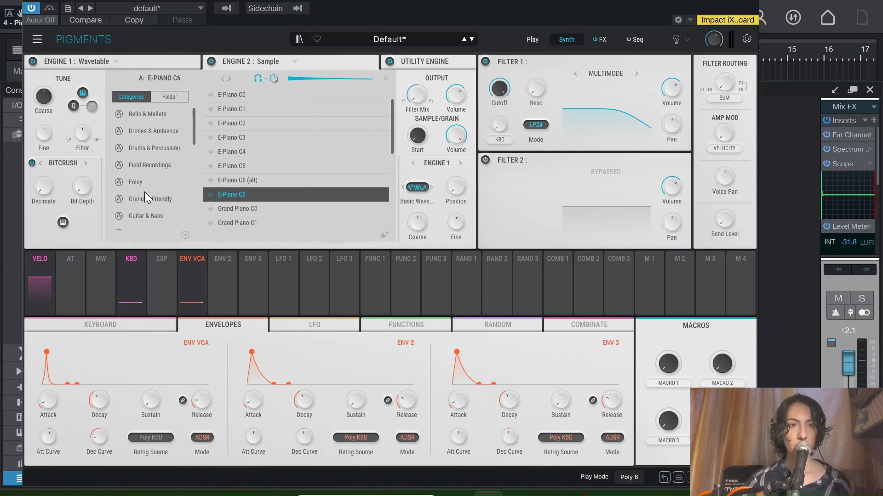
pyautogui.scroll(-3, 151, 193)
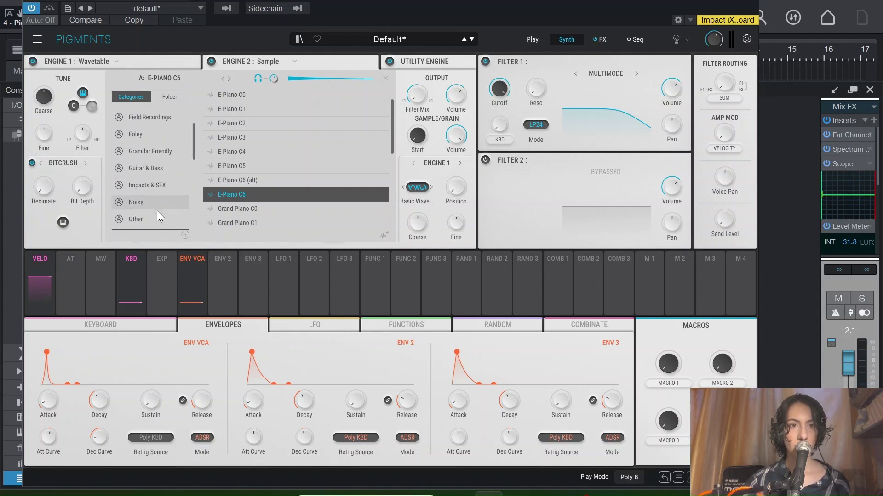
pyautogui.click(157, 211)
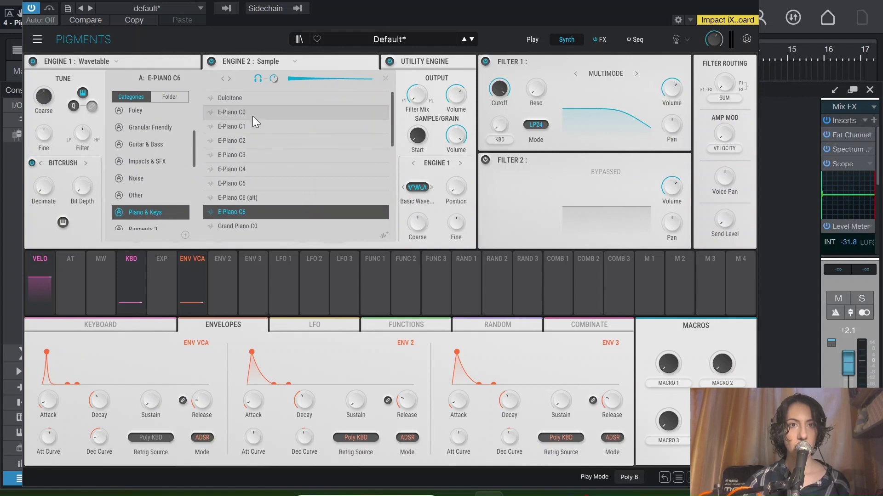
pyautogui.scroll(-3, 248, 142)
pyautogui.scroll(-2, 248, 138)
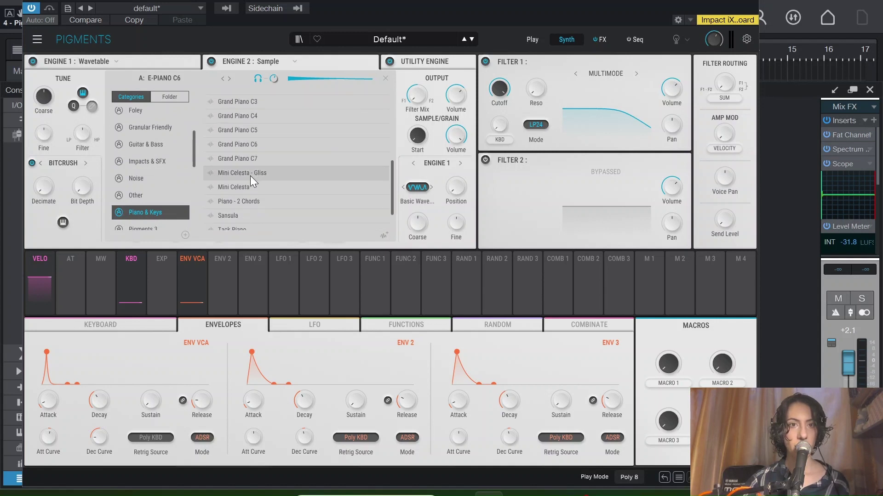
pyautogui.scroll(2, 258, 144)
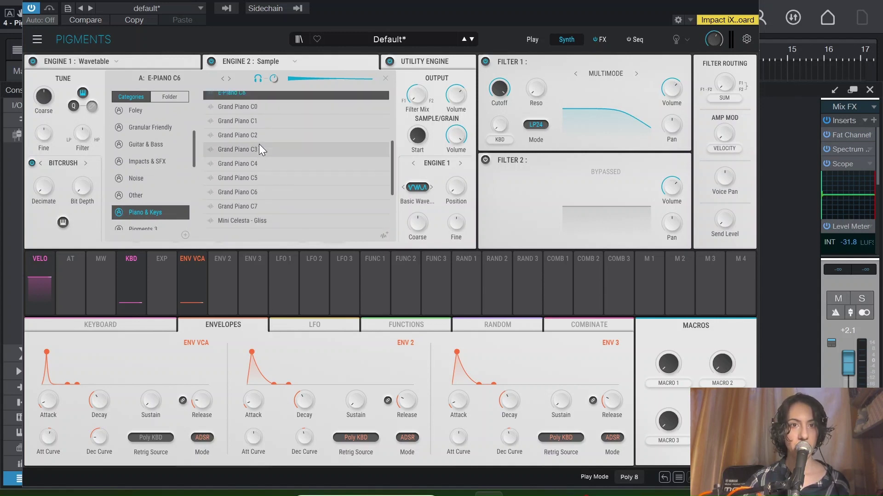
pyautogui.click(259, 118)
pyautogui.doubleClick(260, 120)
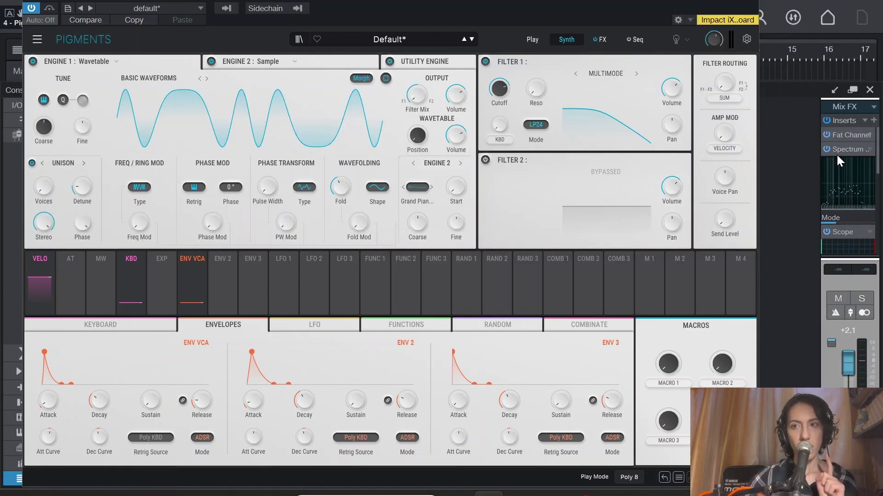
# Step: Open the Spectrum Meter and arrange it and the synth window so both are visible together
pyautogui.moveTo(369, 226)
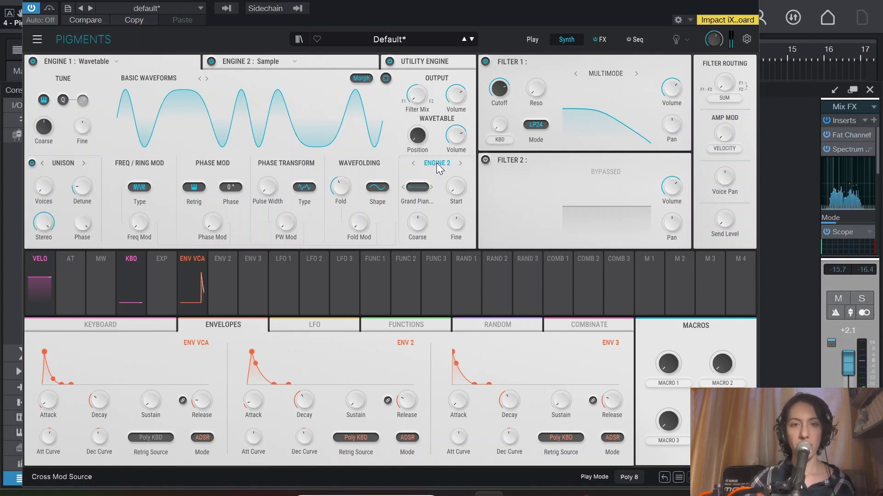
pyautogui.moveTo(841, 189)
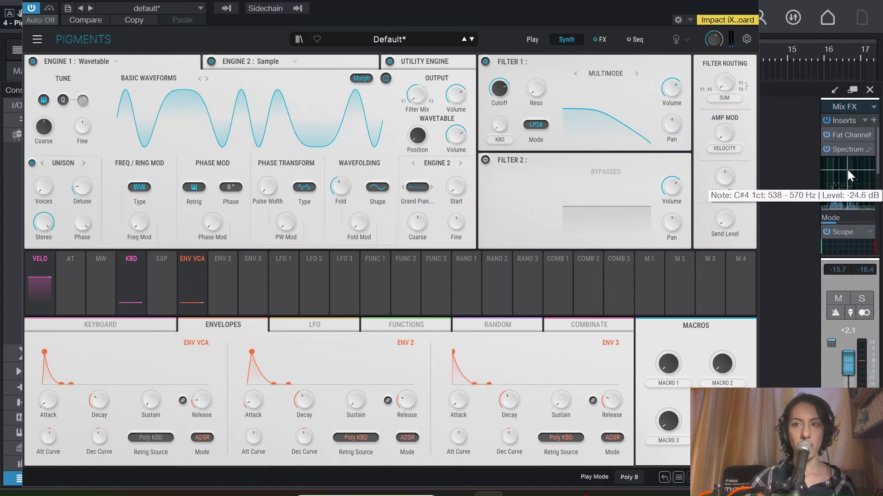
pyautogui.click(846, 151)
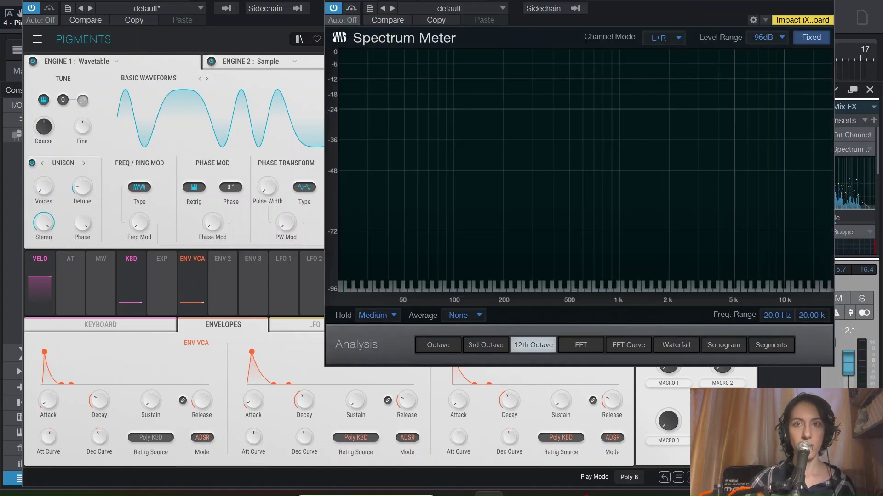
pyautogui.moveTo(644, 9); pyautogui.dragTo(751, 8)
pyautogui.moveTo(368, 8); pyautogui.dragTo(256, 8)
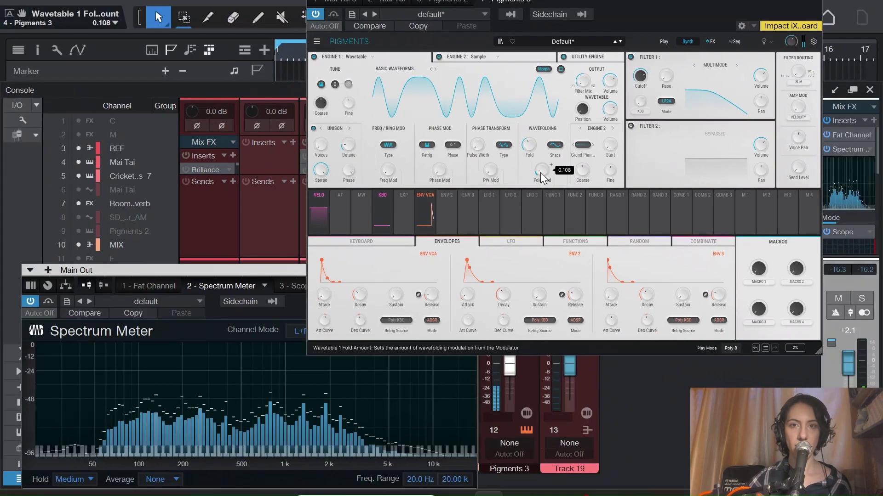
# Step: Raise Engine 1's Fold Mod amount to about 0.456 with Engine 2 as the crossmod source
pyautogui.moveTo(539, 173); pyautogui.dragTo(540, 155)
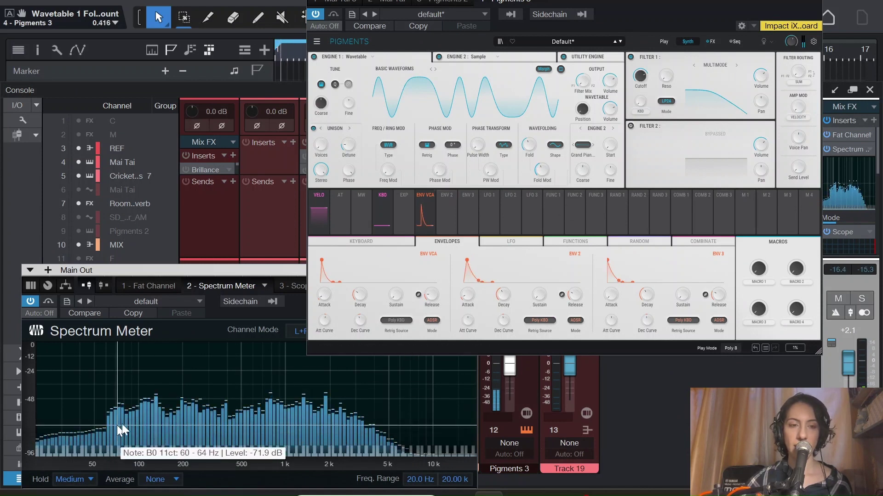
pyautogui.moveTo(547, 170)
pyautogui.mouseDown()
pyautogui.moveTo(547, 179)
pyautogui.moveTo(546, 156)
pyautogui.mouseUp()
# Step: Switch Engine 1's crossmod source to Modulator for comparison and lower Fold Mod to 0.412
pyautogui.click(590, 130)
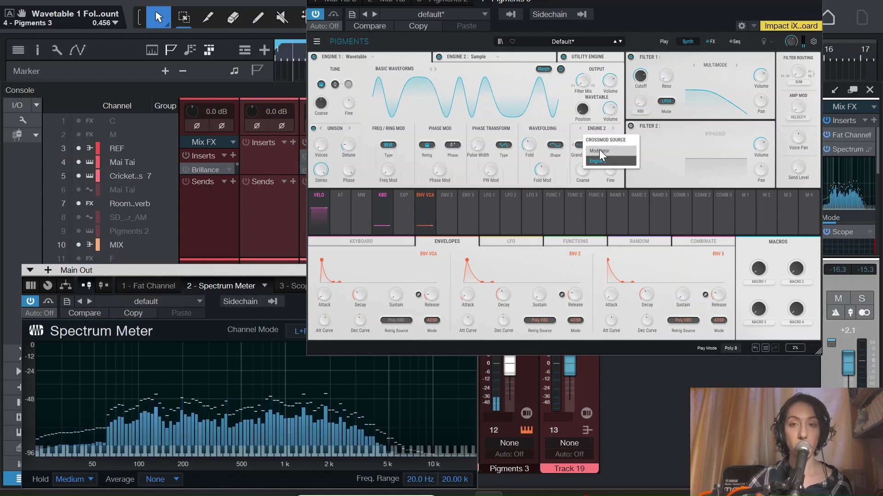
pyautogui.click(599, 150)
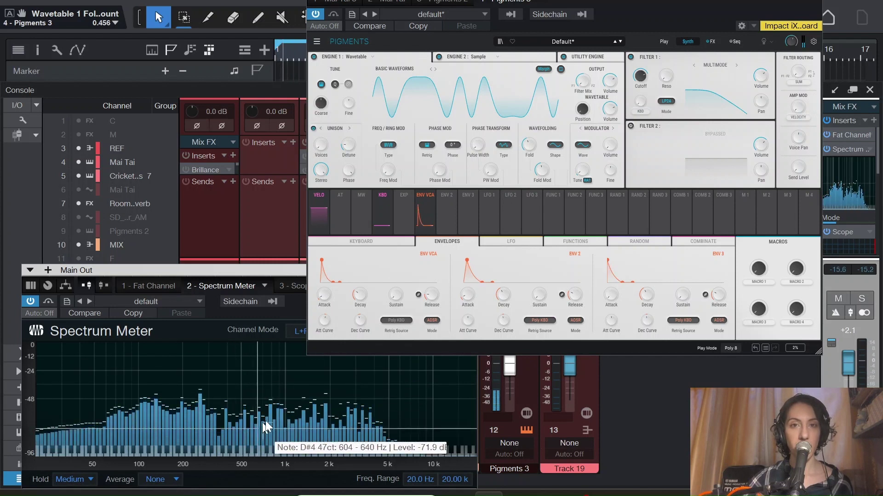
pyautogui.click(562, 69)
pyautogui.click(561, 69)
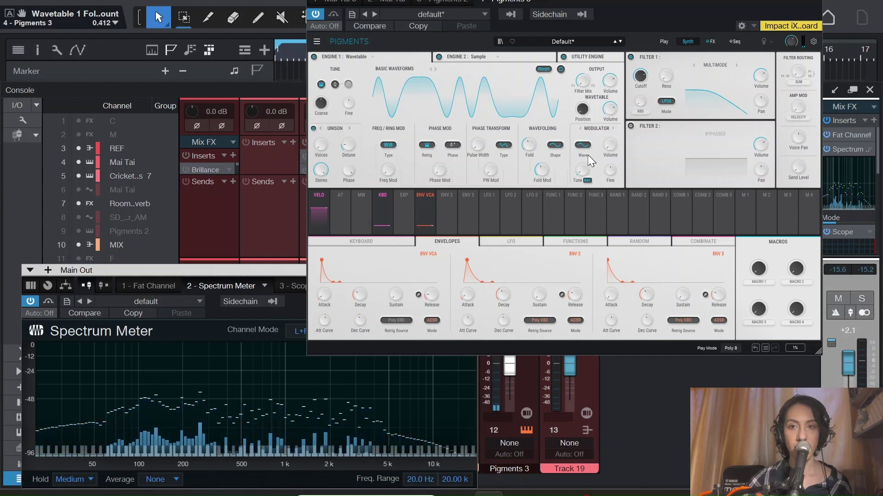
# Step: Set Engine 1's crossmod source back to Engine 2 and readjust the Fold Mod amount
pyautogui.click(605, 127)
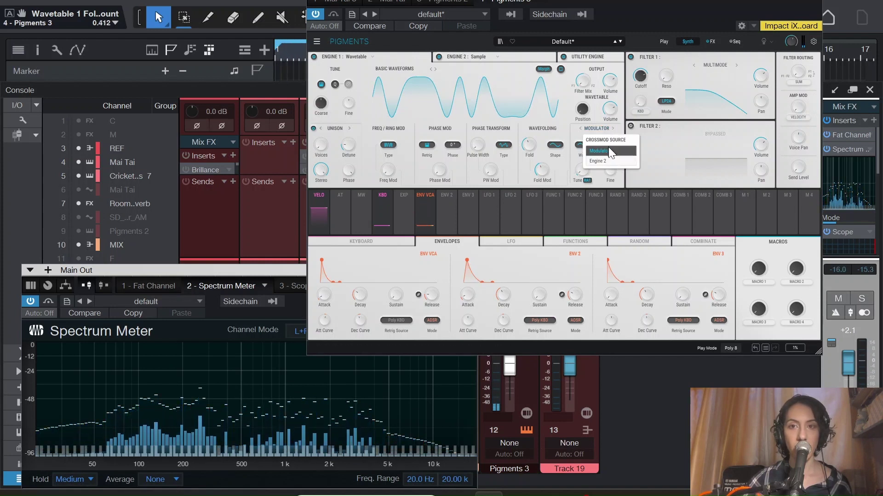
pyautogui.click(605, 159)
pyautogui.moveTo(541, 170); pyautogui.dragTo(551, 165)
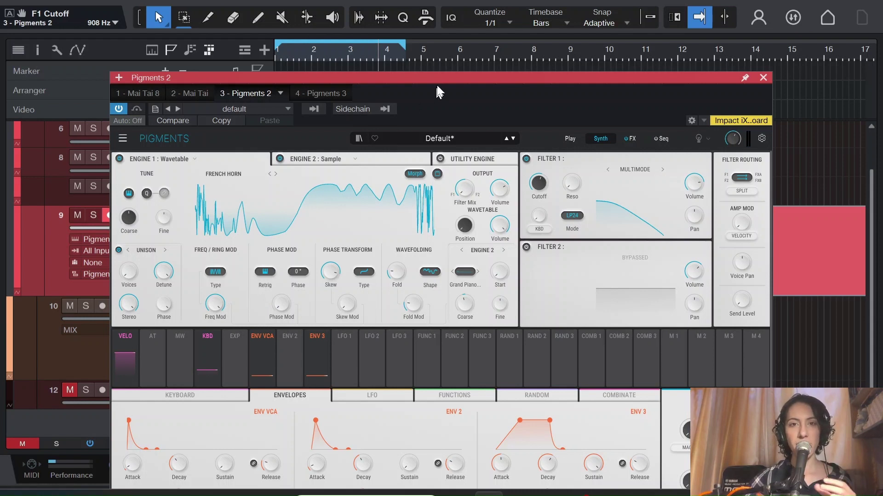
# Step: Reposition the Pigments 2 patch window, play the track, and set the VCA envelope's decay to 0.701
pyautogui.moveTo(440, 79); pyautogui.dragTo(436, 25)
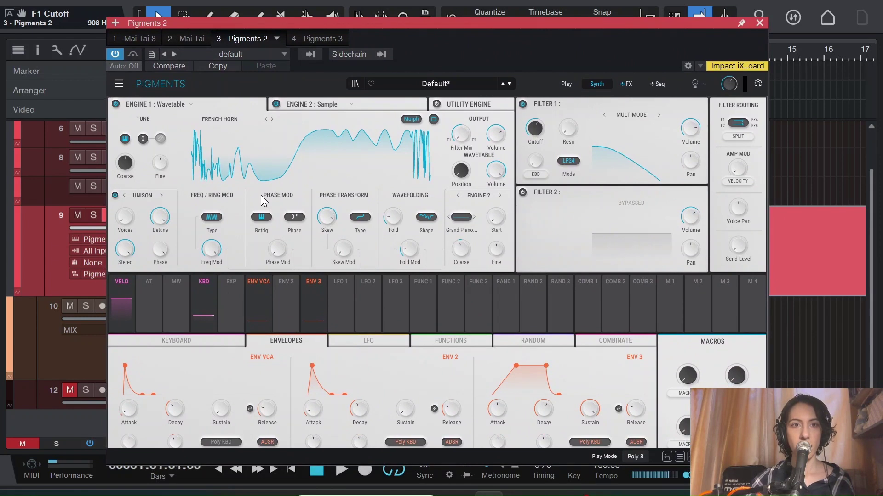
pyautogui.press('space')
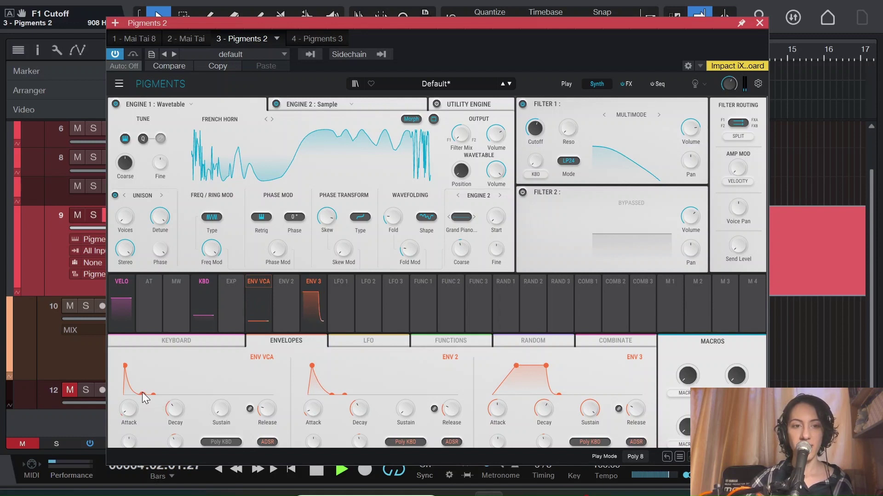
pyautogui.moveTo(142, 392); pyautogui.dragTo(146, 393)
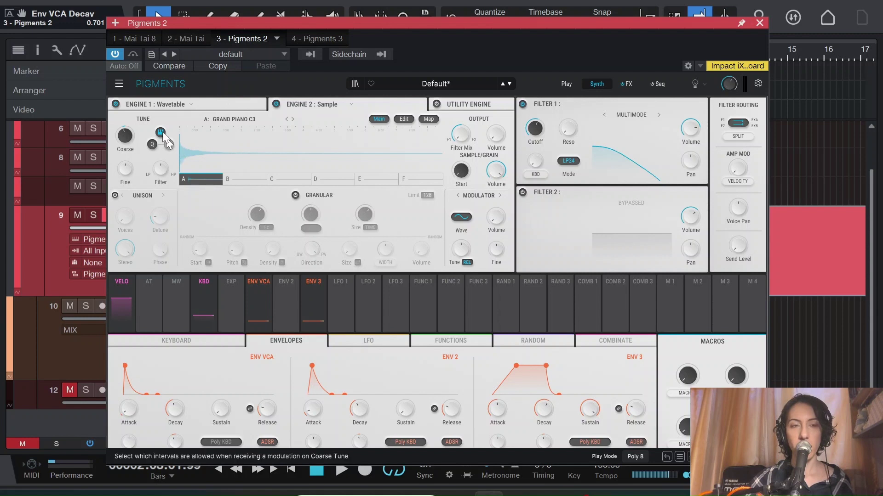
# Step: Return to Engine 1's French Horn wavetable page and check its Engine 2 crossmod source
pyautogui.click(175, 105)
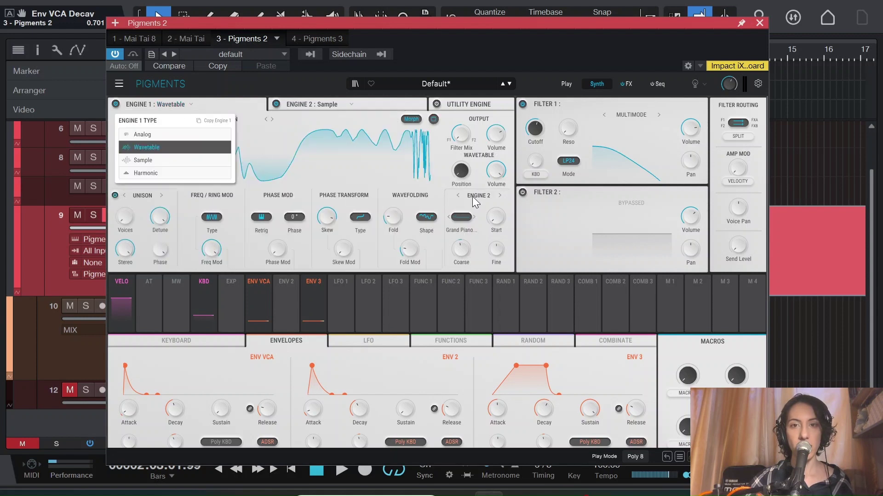
pyautogui.click(448, 198)
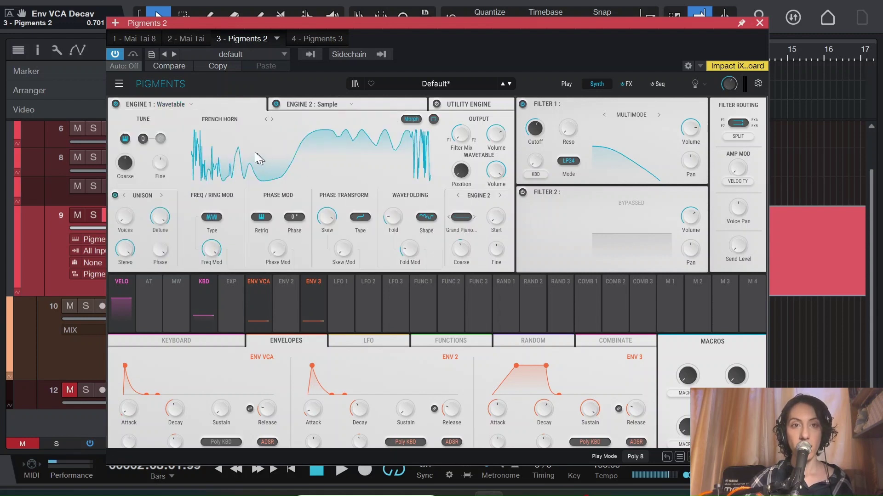